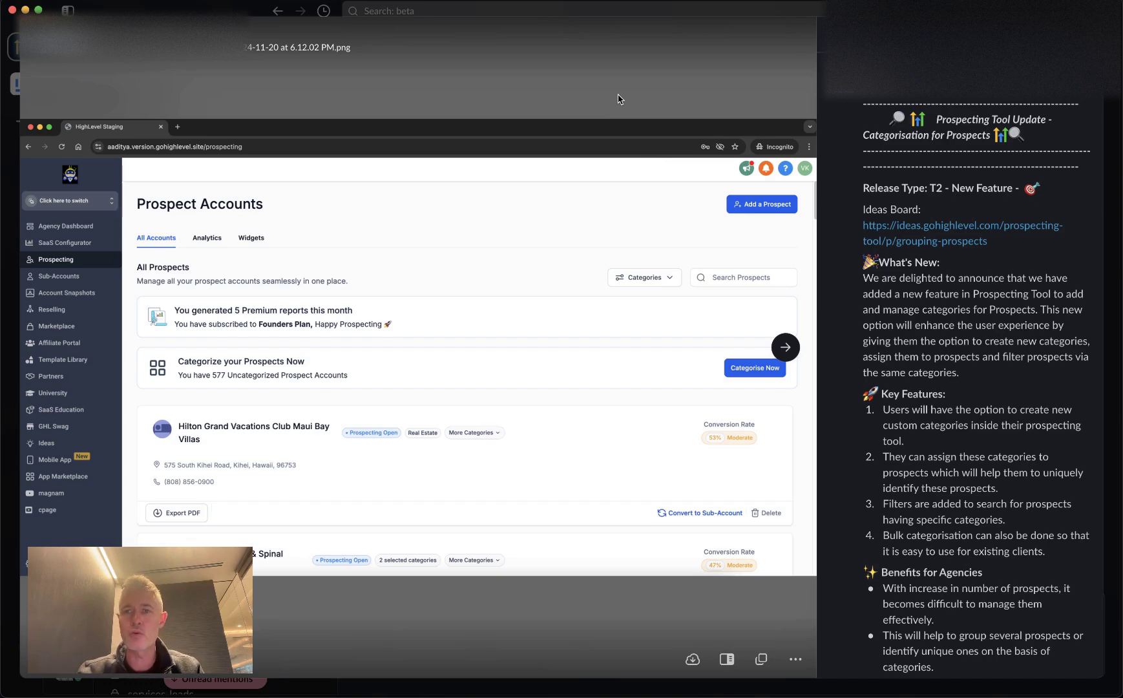
- Review the Grouping Prospects idea on the Ideas Board, then return to the Slack thread
left_click(938, 231)
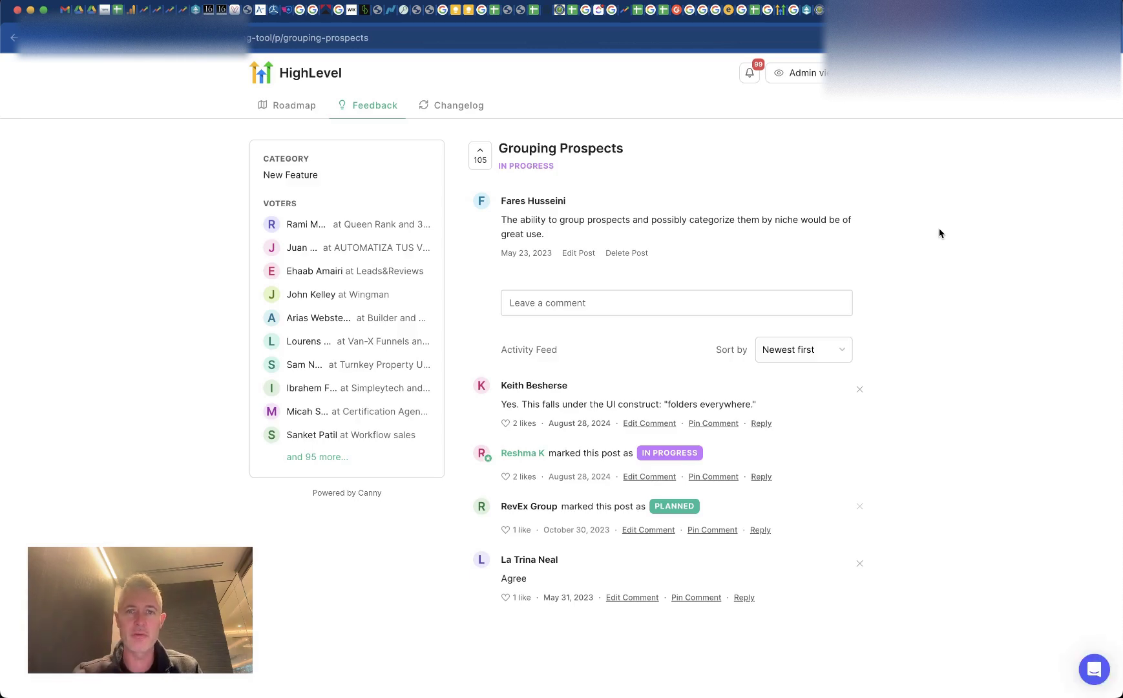
key("super+w")
scroll(955, 398, "down", 3)
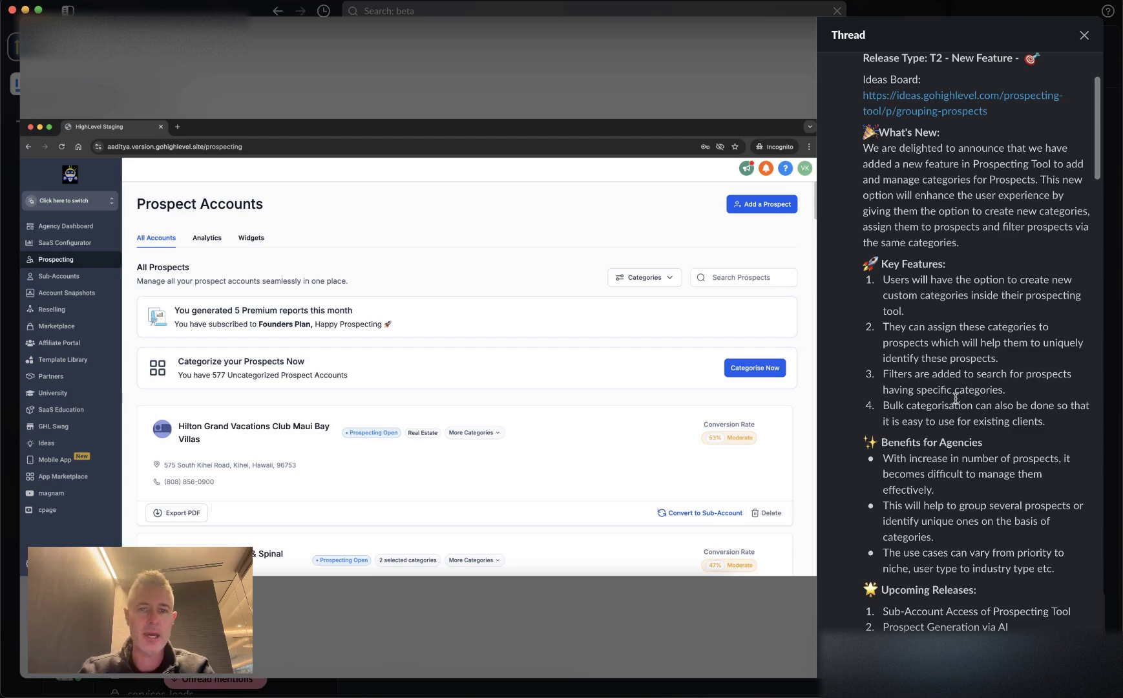
- Step through the category tags, Assign Categories, account overview and category filter screenshots
mouse_move(419, 347)
left_click(785, 347)
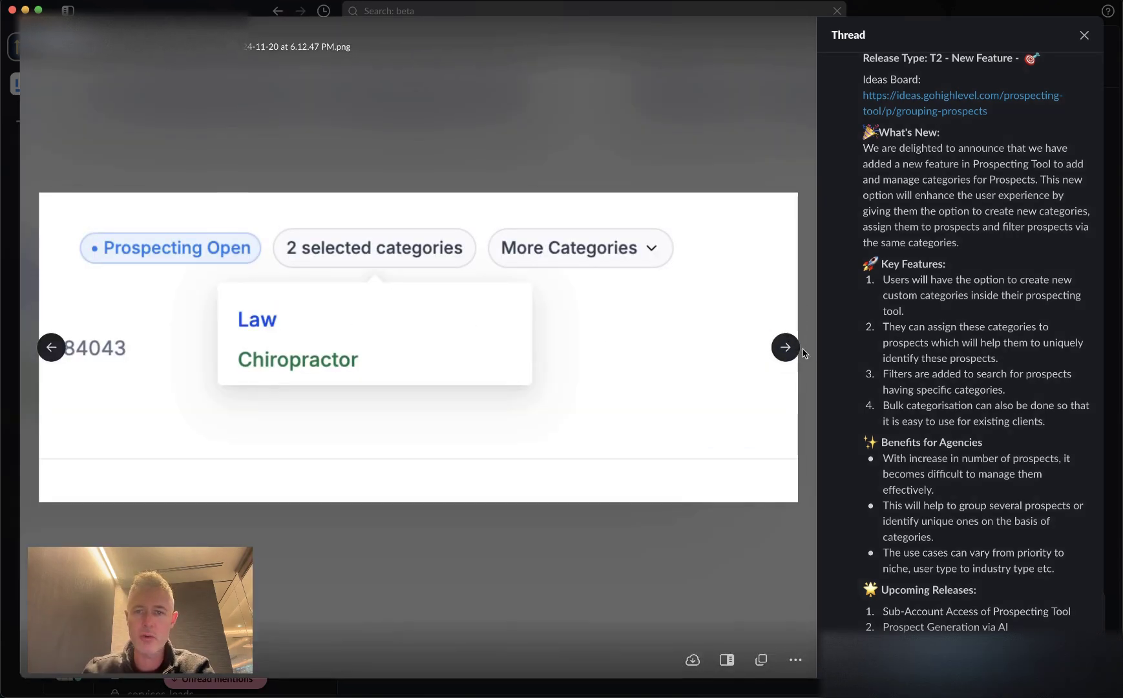
left_click(783, 349)
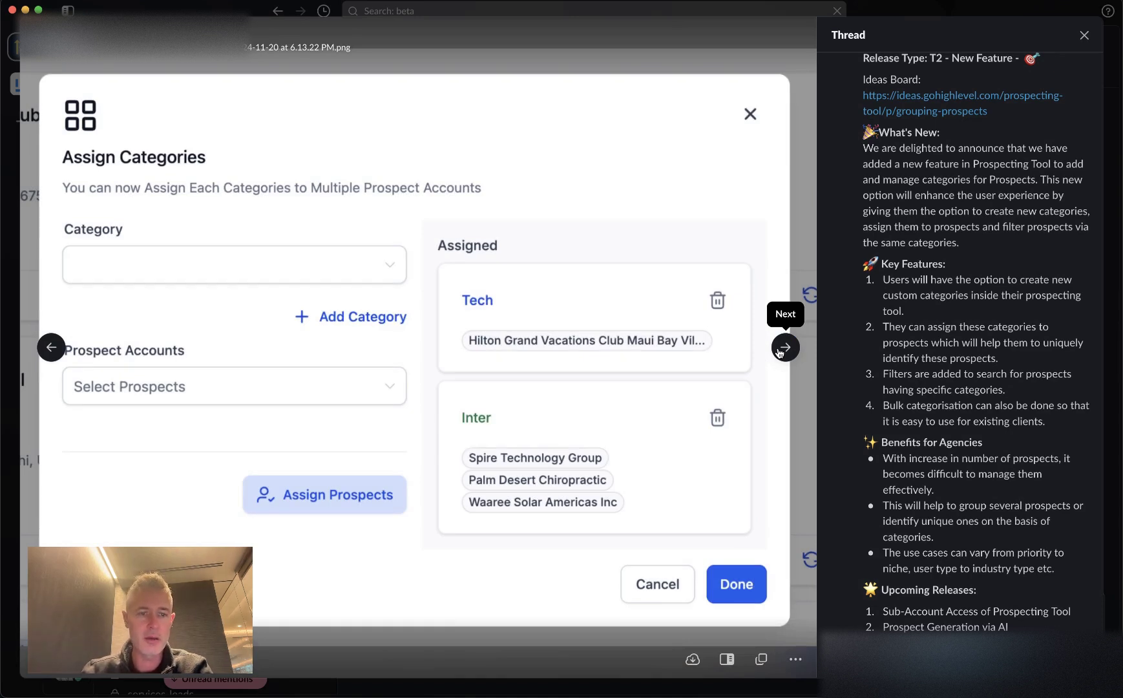
left_click(784, 349)
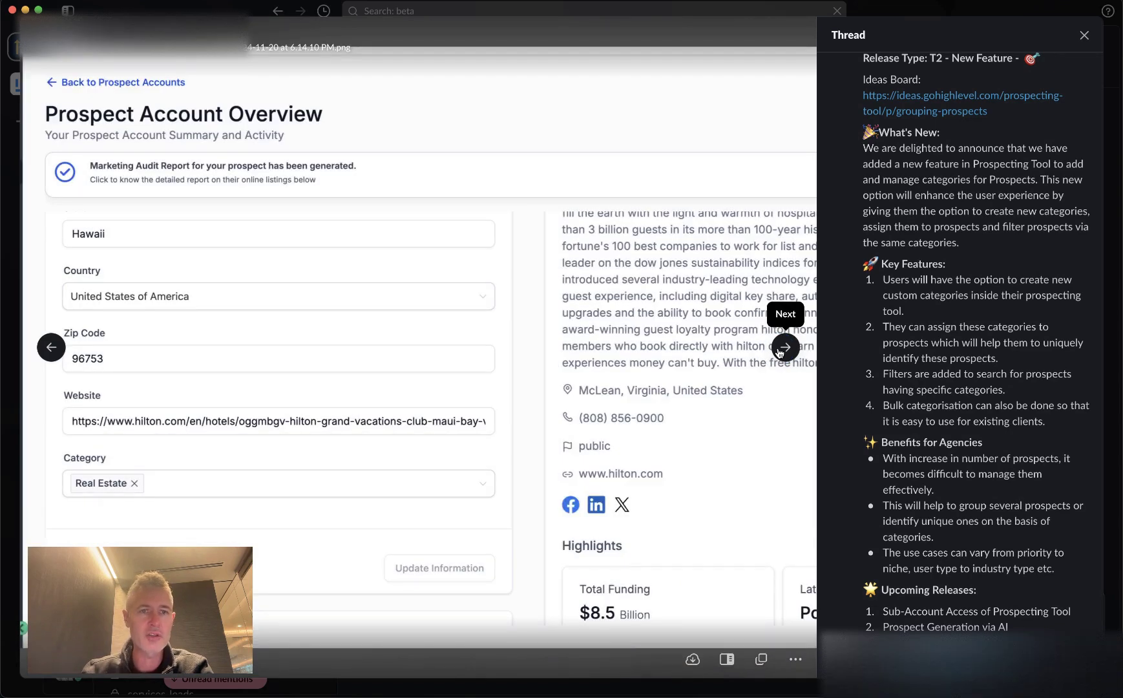
left_click(779, 351)
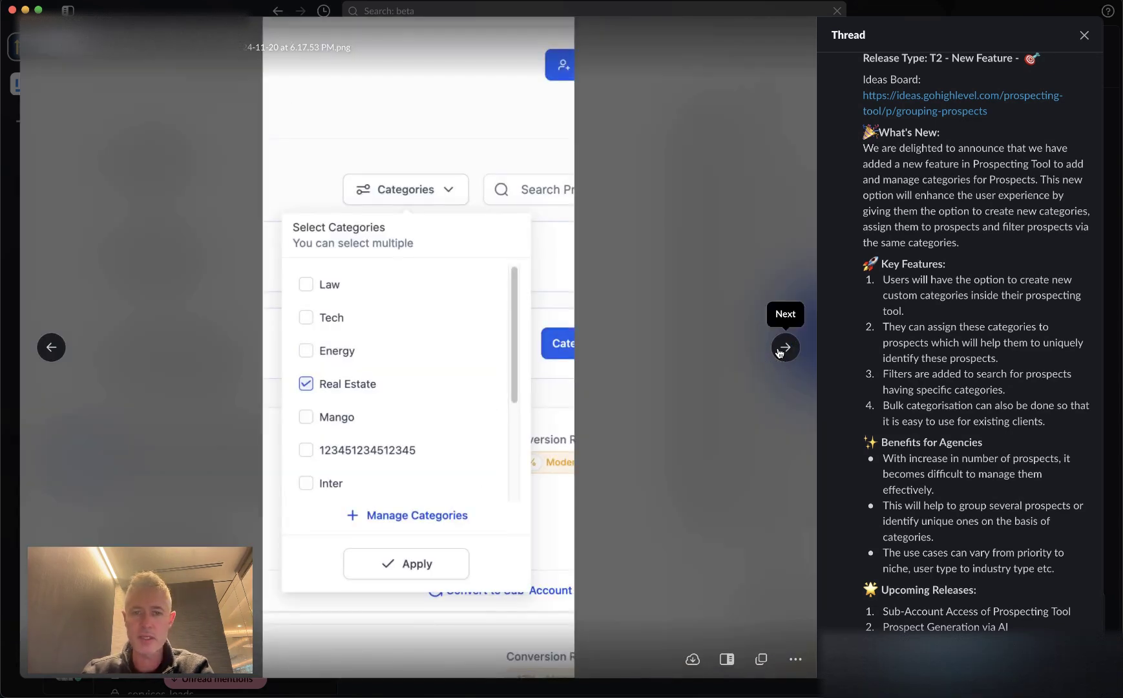
left_click(779, 352)
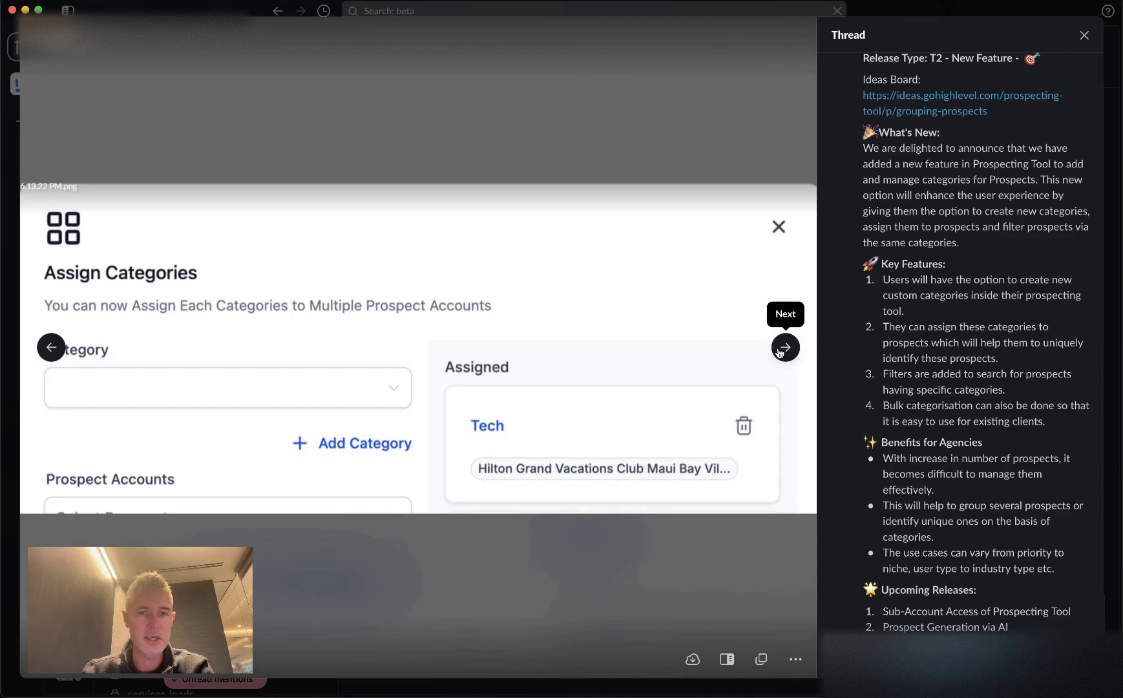
left_click(779, 352)
key("Escape")
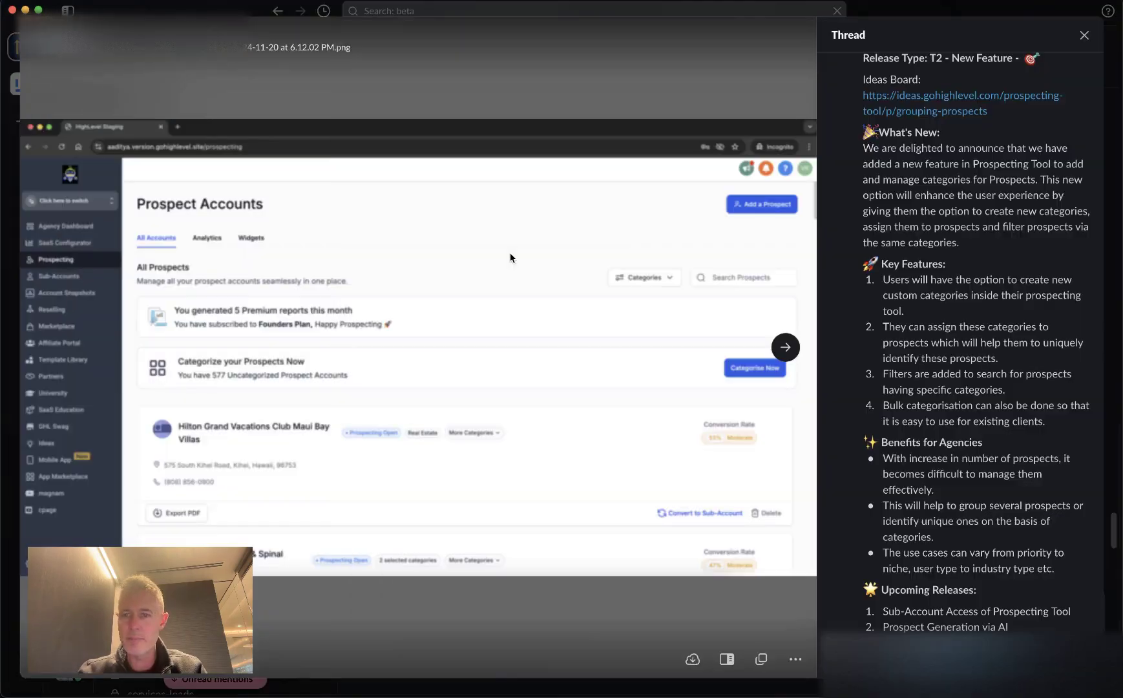
scroll(875, 414, "down", 3)
scroll(876, 413, "down", 1)
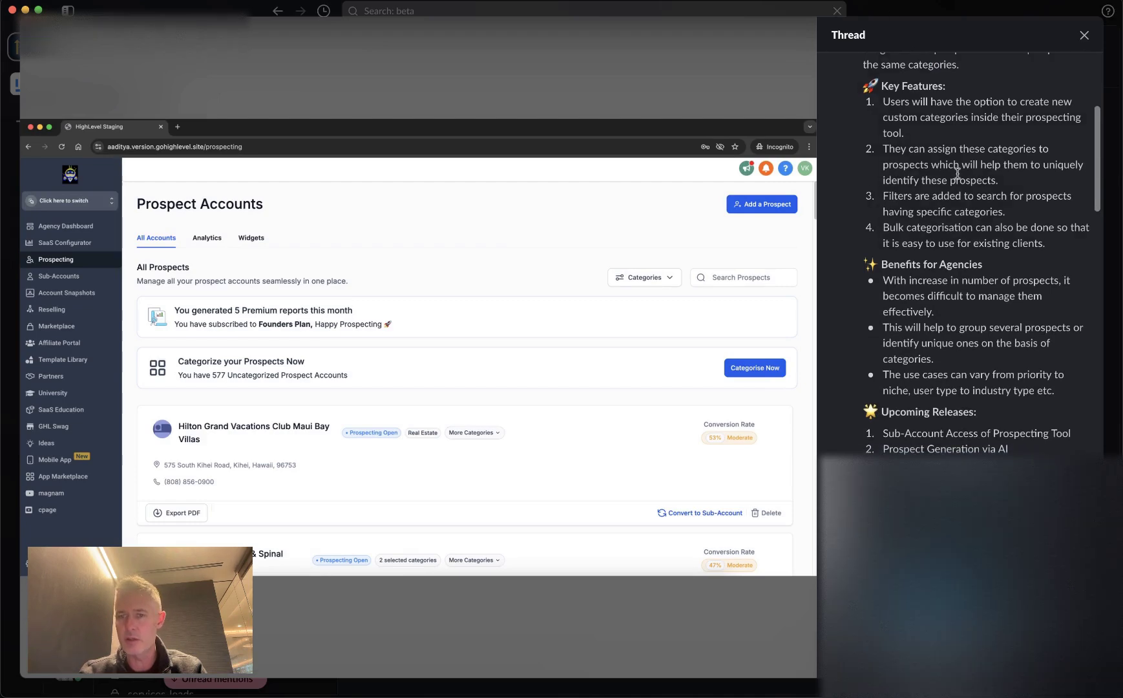
scroll(1035, 330, "down", 5)
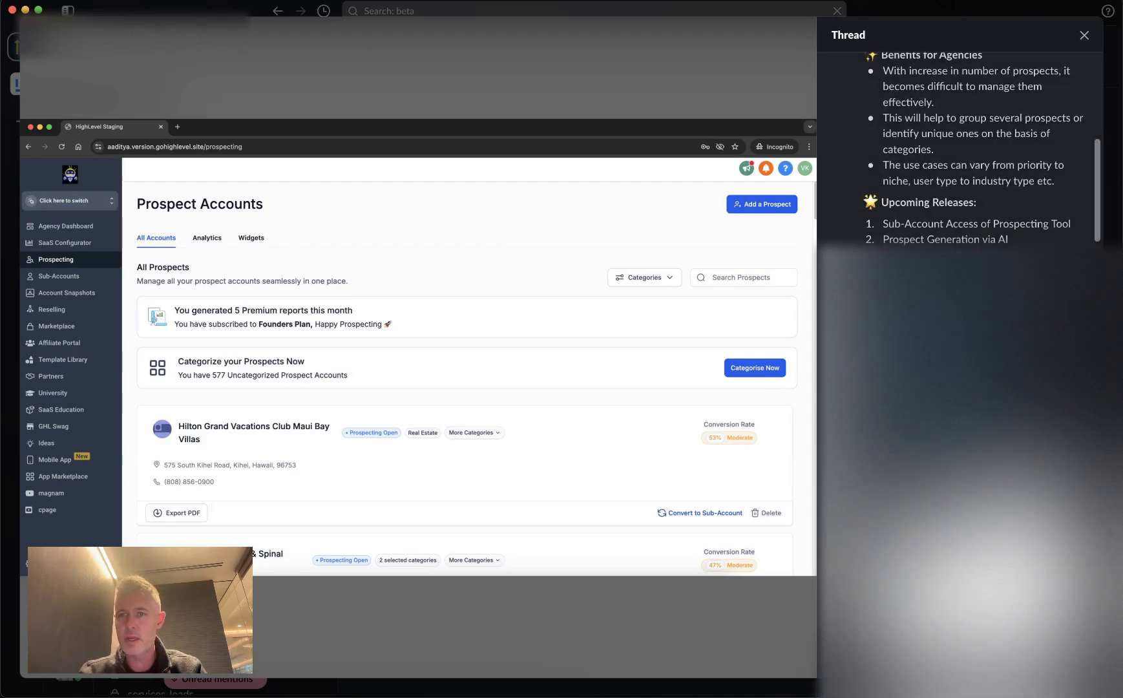